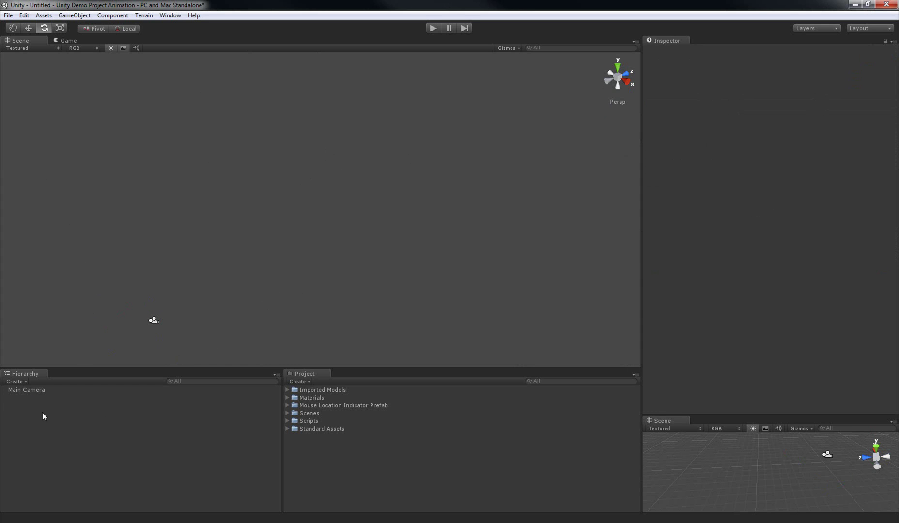
click(35, 391)
click(81, 436)
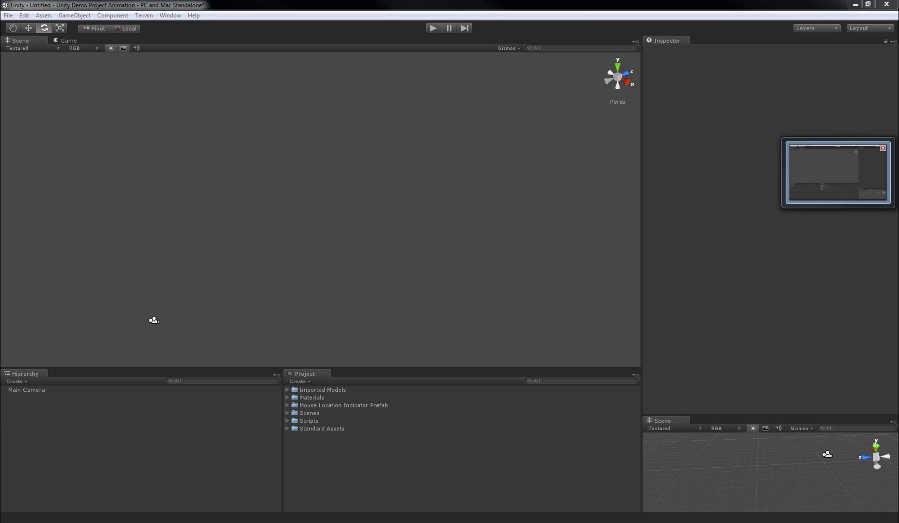
Import the cherryblossom1-4.fbx model from the desktop into the top level of the project's assets
click(898, 173)
click(79, 119)
drag(57, 84, 128, 157)
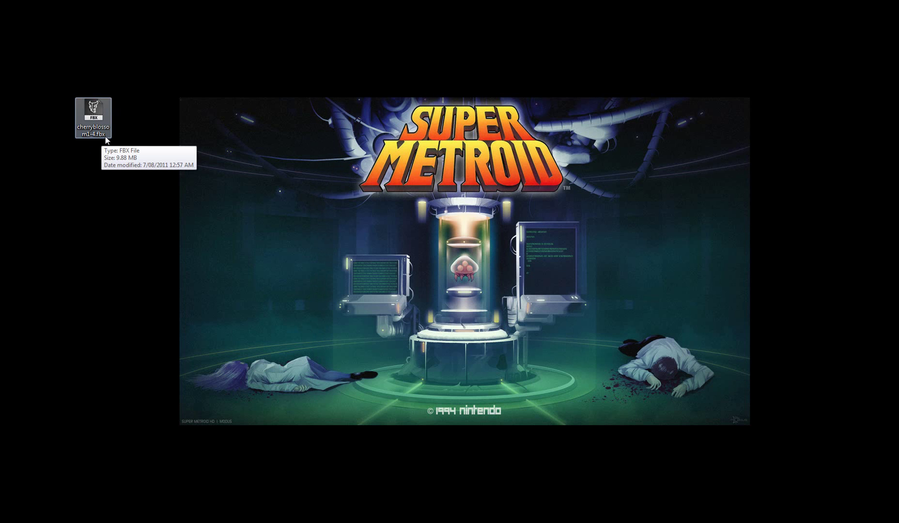
click(93, 115)
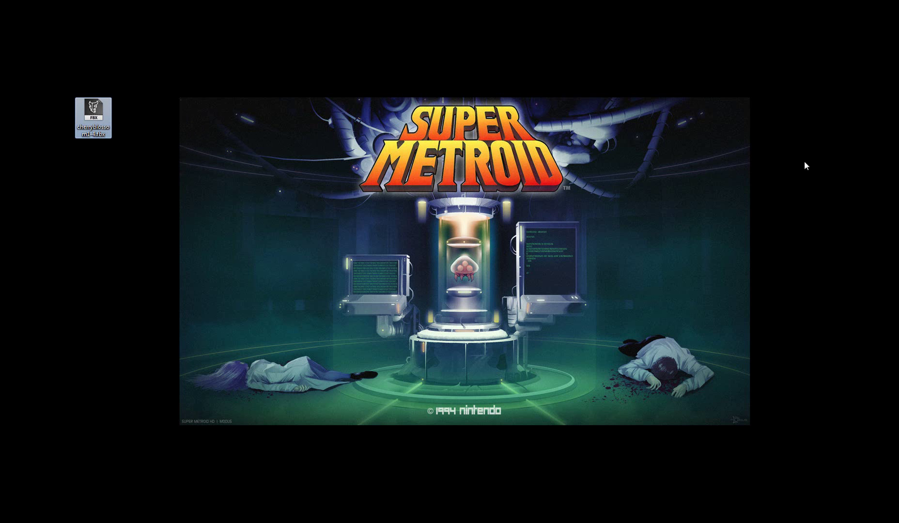
click(71, 228)
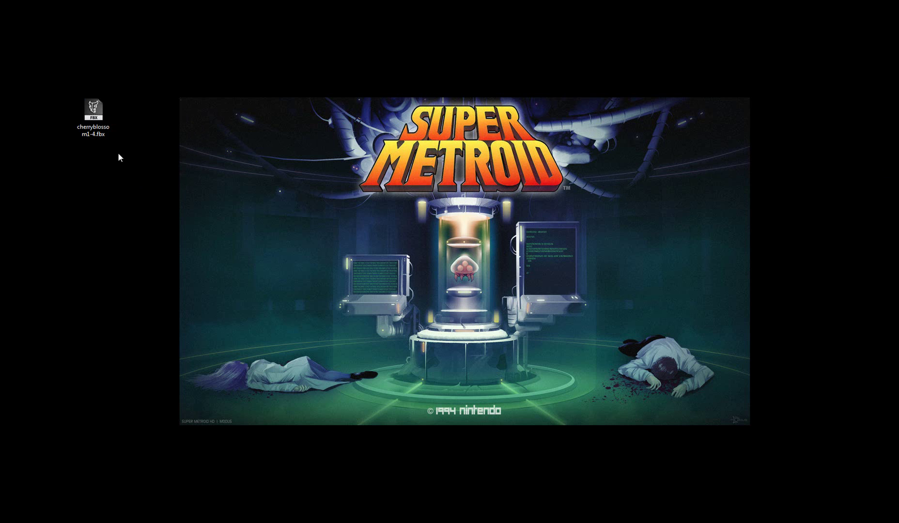
click(95, 113)
drag(94, 111, 306, 382)
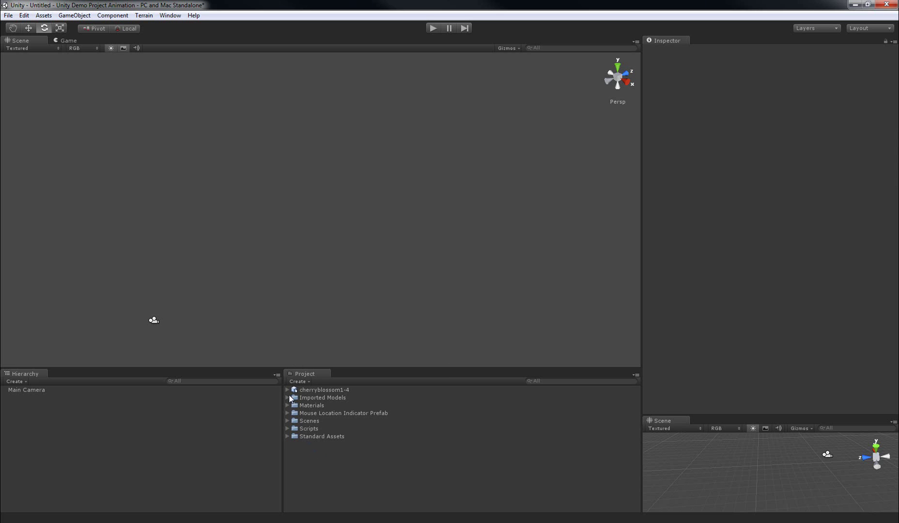
Examine the mesh, material and animation import settings of the cherryblossom1-4 model
click(297, 392)
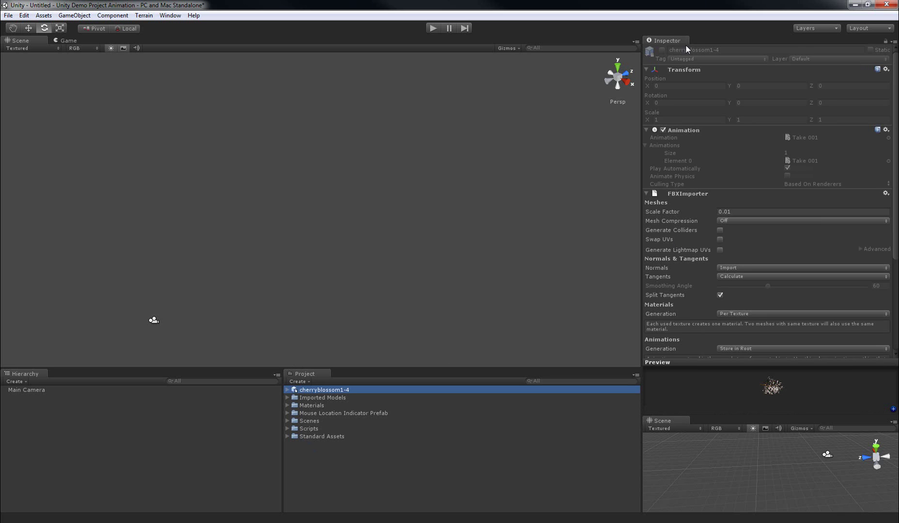
drag(895, 170, 896, 277)
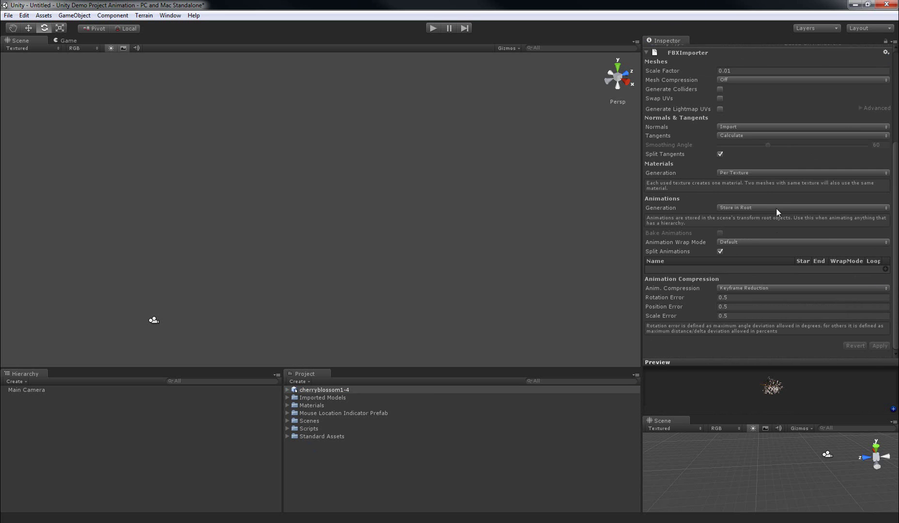
scroll(776, 201, up, 5)
scroll(773, 221, down, 5)
scroll(750, 216, up, 5)
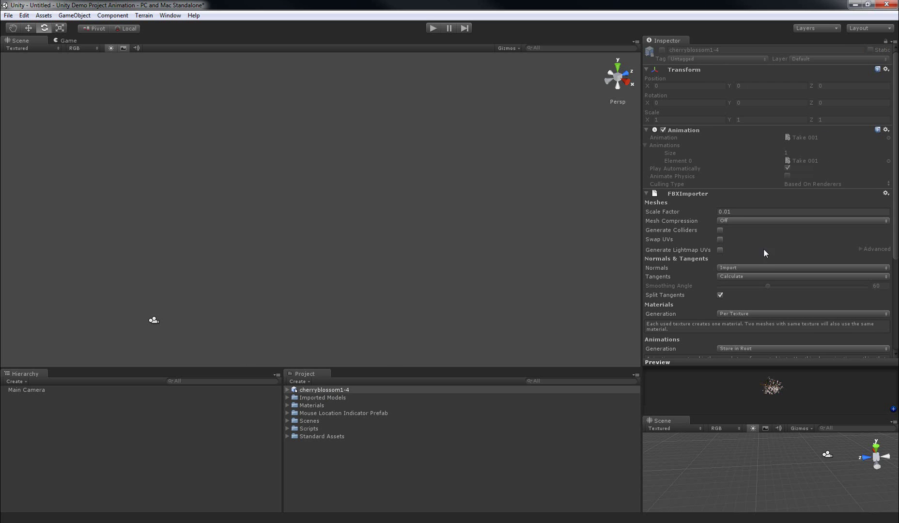
scroll(757, 257, down, 3)
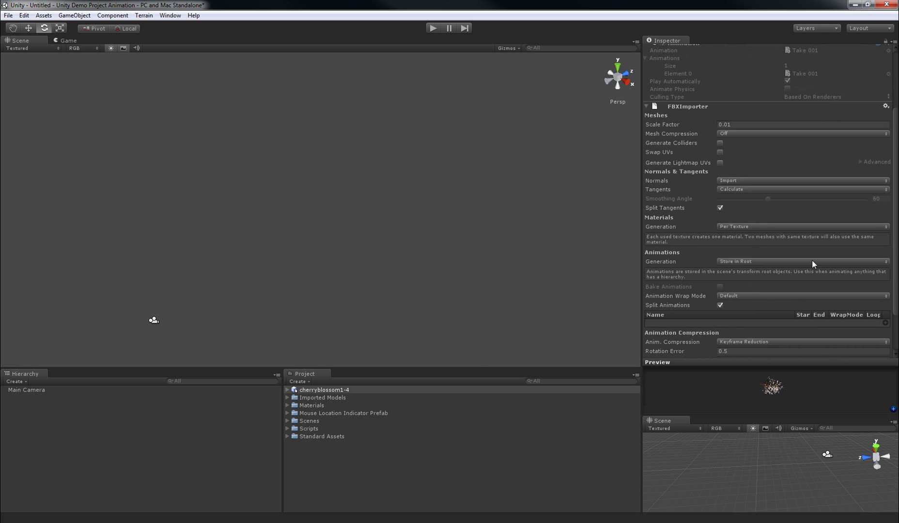
scroll(809, 274, down, 2)
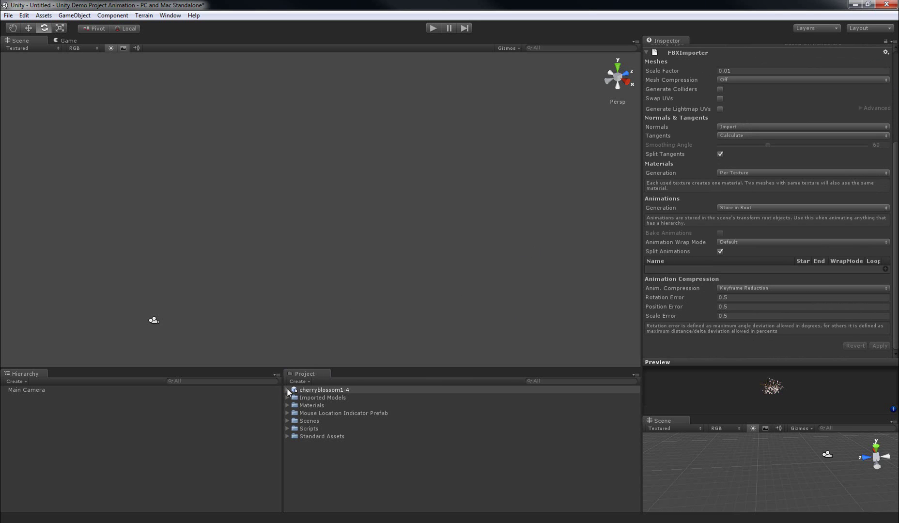
Add a new split animation clip in the import settings of cherryblossom1-4
click(301, 390)
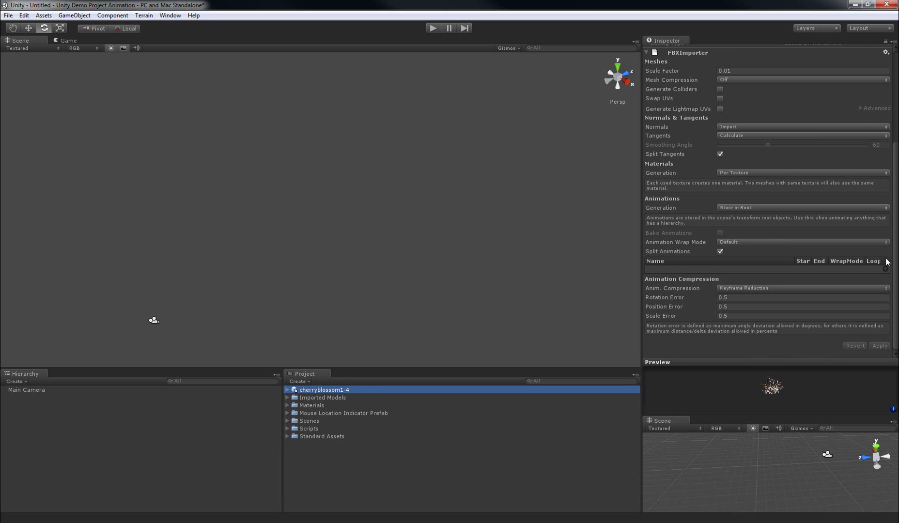
drag(896, 249, 896, 244)
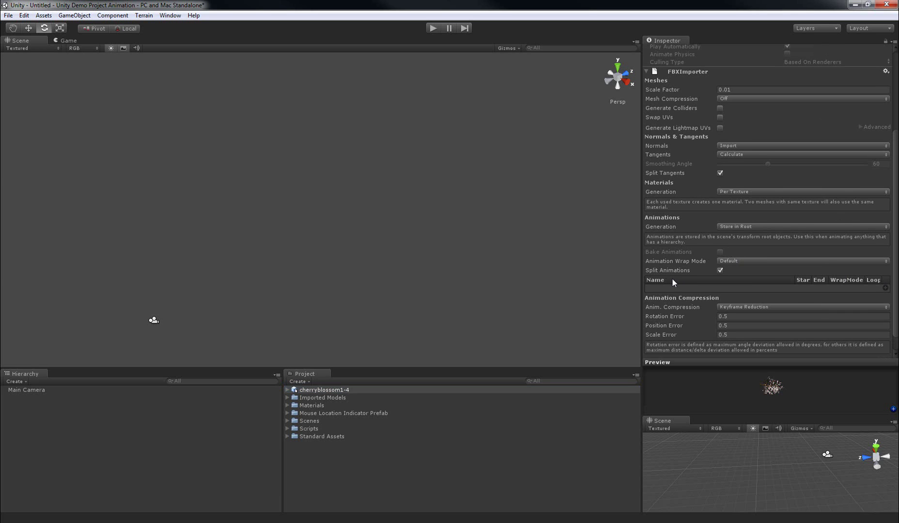
click(318, 390)
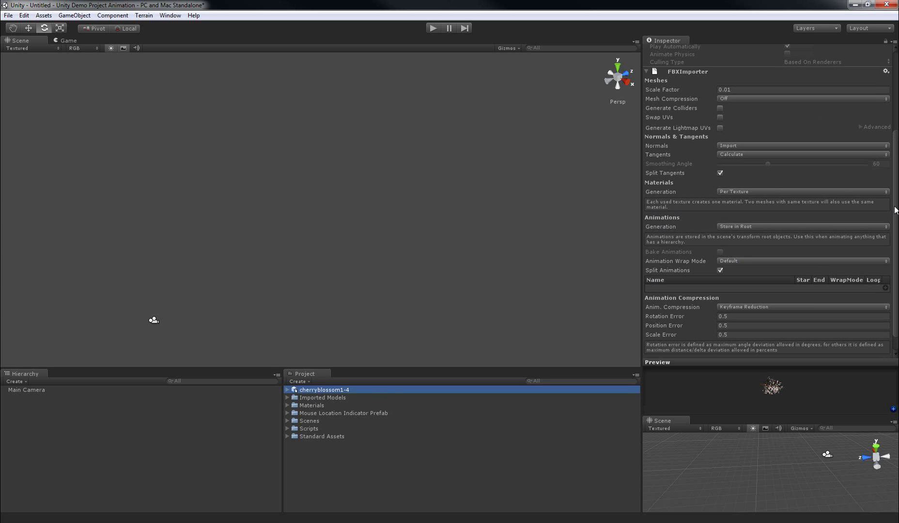
click(895, 289)
scroll(895, 290, down, 1)
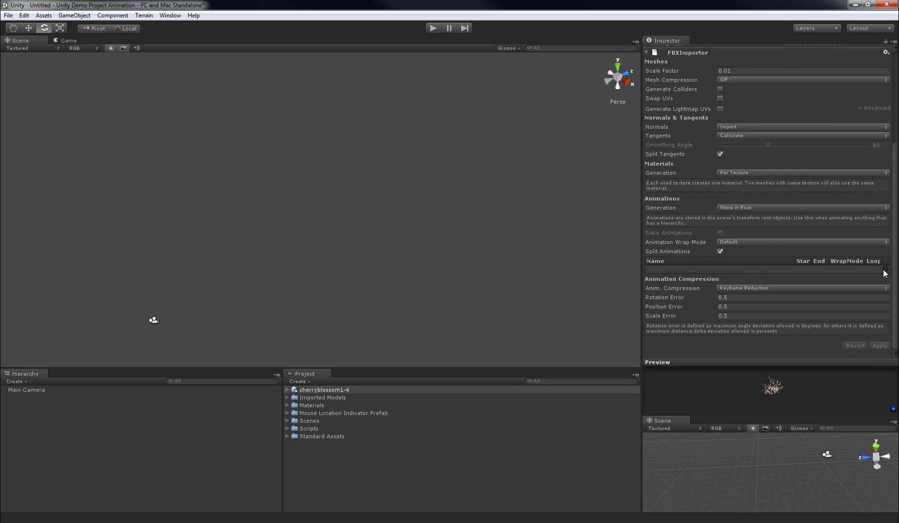
click(886, 270)
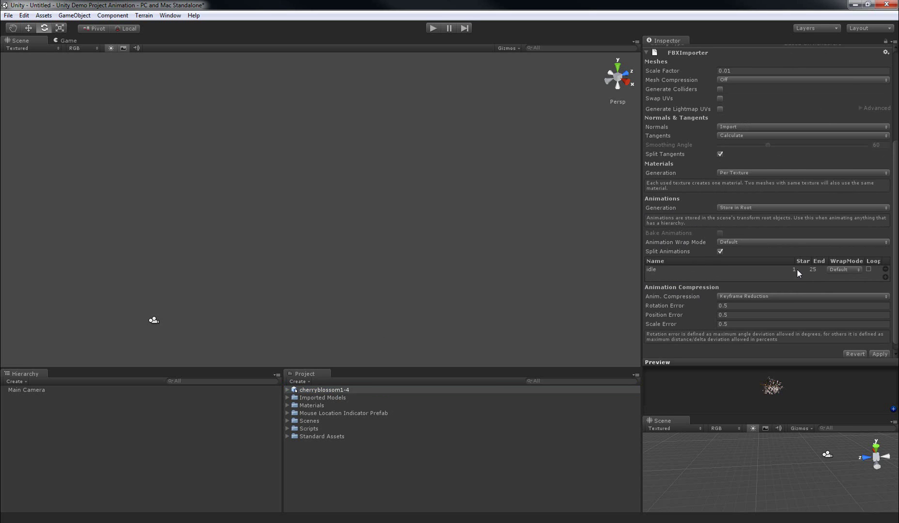
Rename the new animation clip as "cherry blossom wave"
click(814, 271)
click(757, 270)
key(End)
text(cherry blossom wave)
key(Return)
Set the clip's end frame to 40 and apply the model's import settings
click(816, 269)
text(40)
key(Return)
click(879, 355)
Check the model's Animation component and its split animation list against the applied clip settings
scroll(895, 310, up, 3)
scroll(787, 131, up, 3)
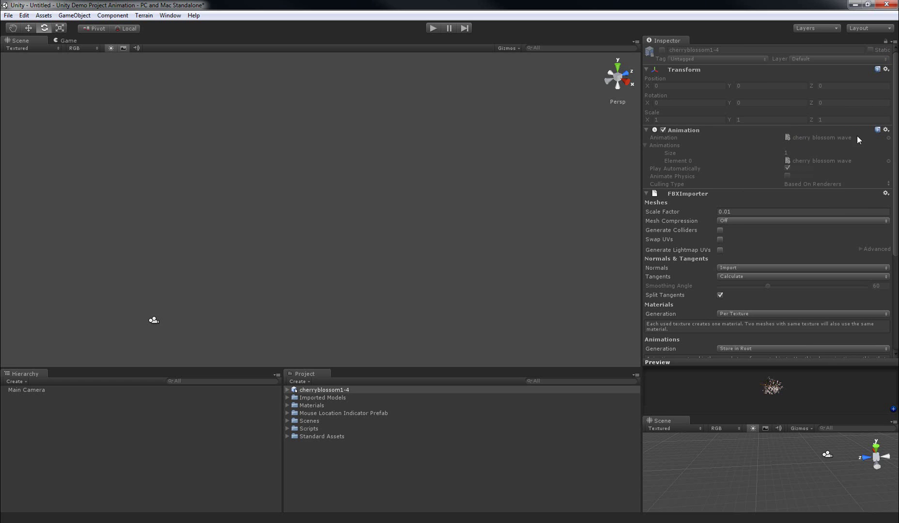
scroll(895, 281, down, 5)
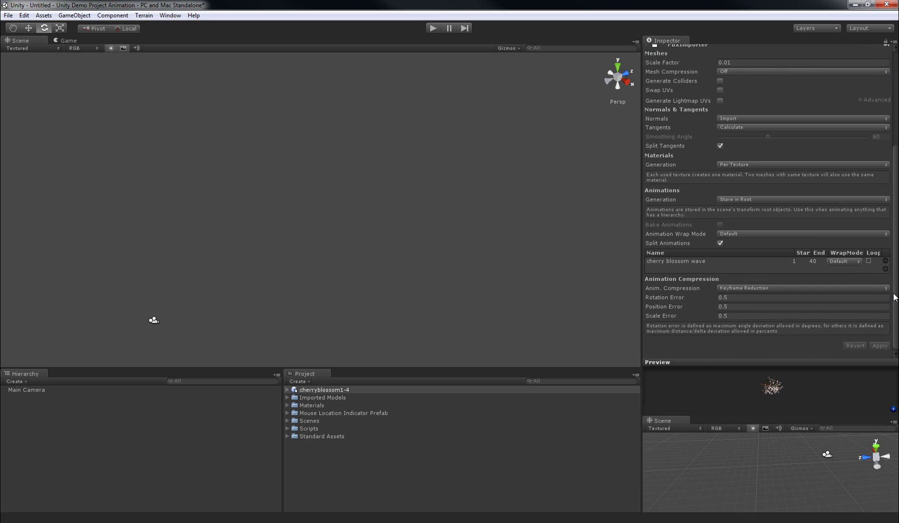
scroll(896, 299, up, 5)
scroll(895, 299, down, 5)
scroll(894, 295, up, 5)
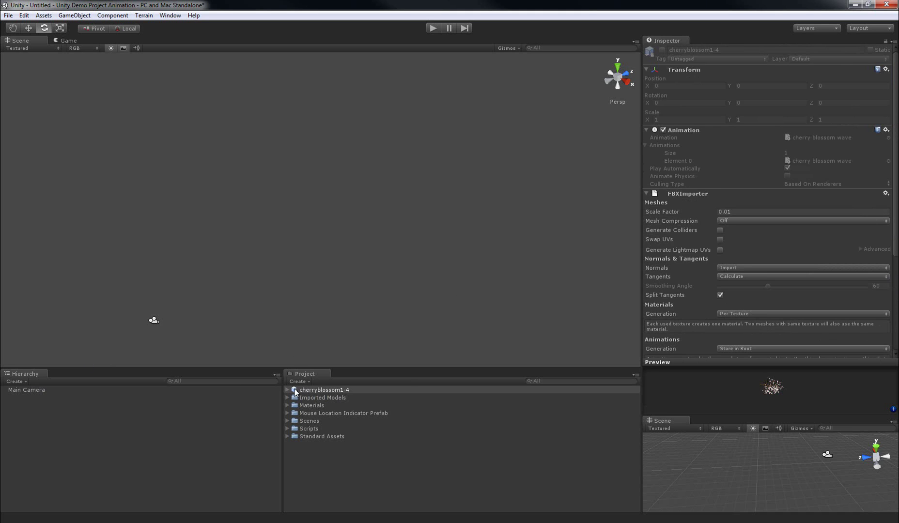
Place the cherryblossom1-4 model in the scene and set its position to X 0, Y 0, Z 0
drag(296, 393, 258, 310)
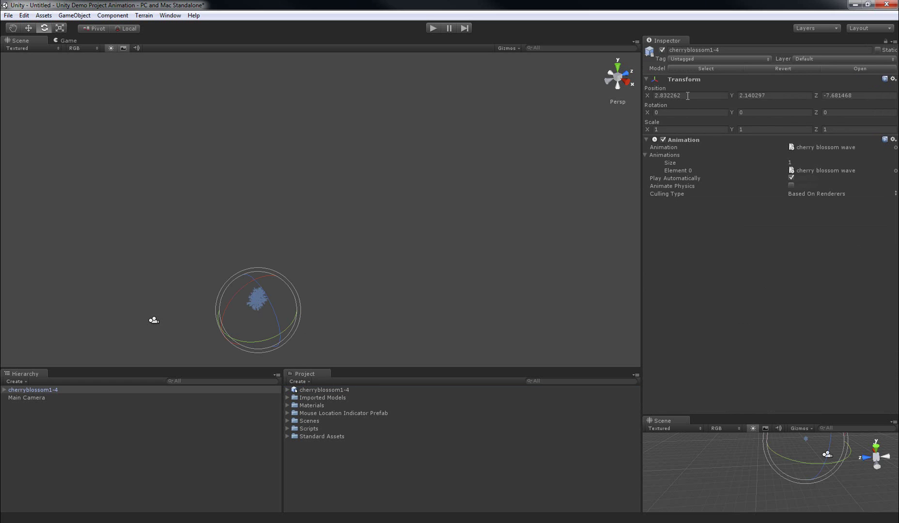
click(697, 95)
text(0)
key(Tab)
text(0)
key(Tab)
text(0)
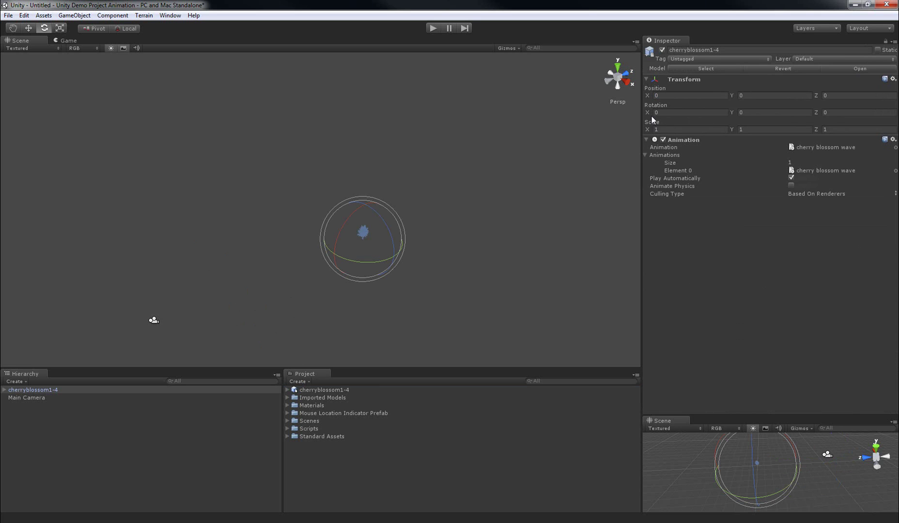
Scale the cherry blossom tree to 3 on X, Y and Z, and deselect it
click(674, 130)
text(3)
key(Tab)
text(3)
key(Tab)
text(3)
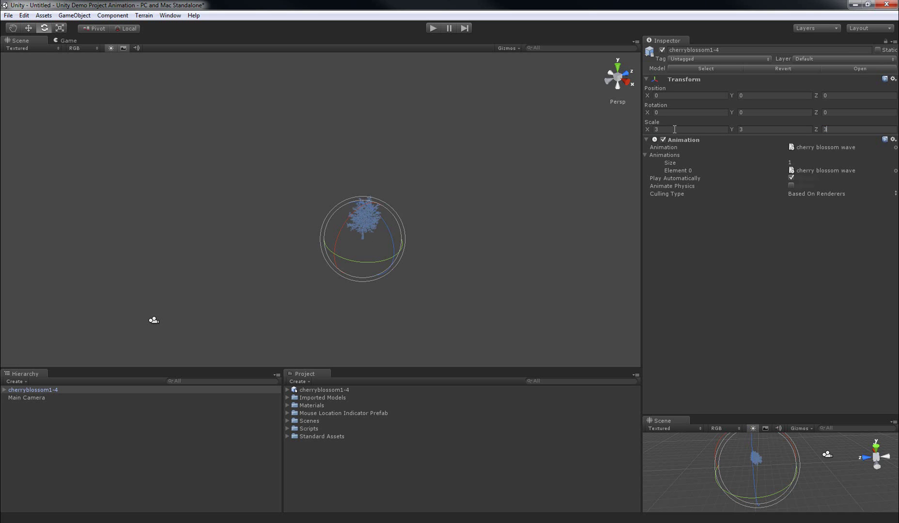
click(407, 264)
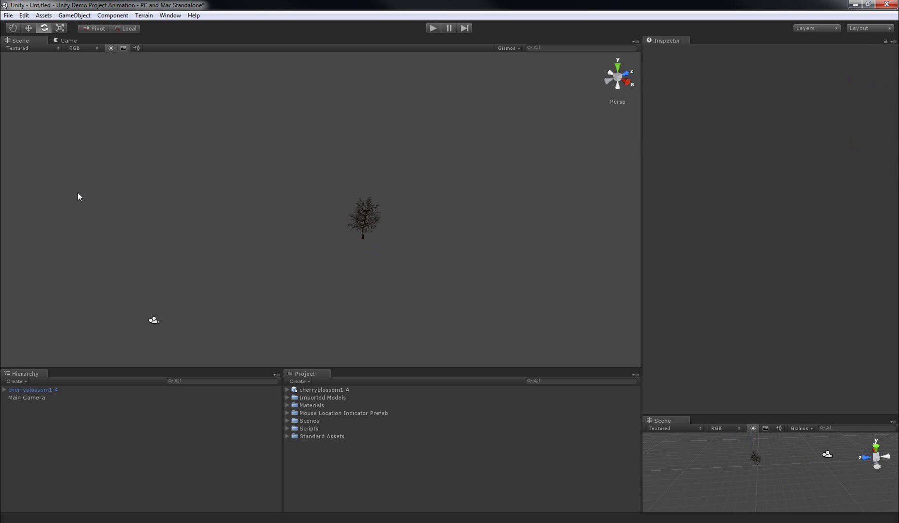
Add a directional light and rotate it to about X 26, Y 22, Z 10 degrees
click(46, 18)
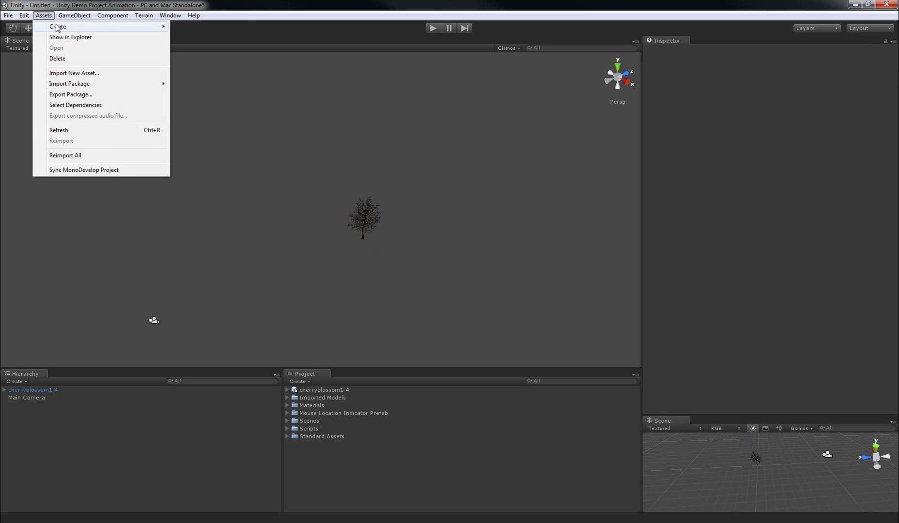
mouse_move(75, 16)
mouse_move(95, 39)
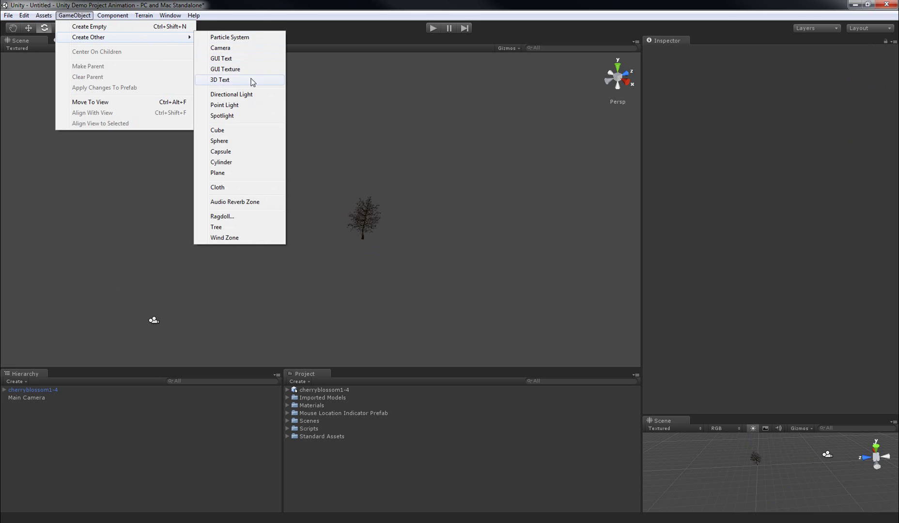
click(253, 93)
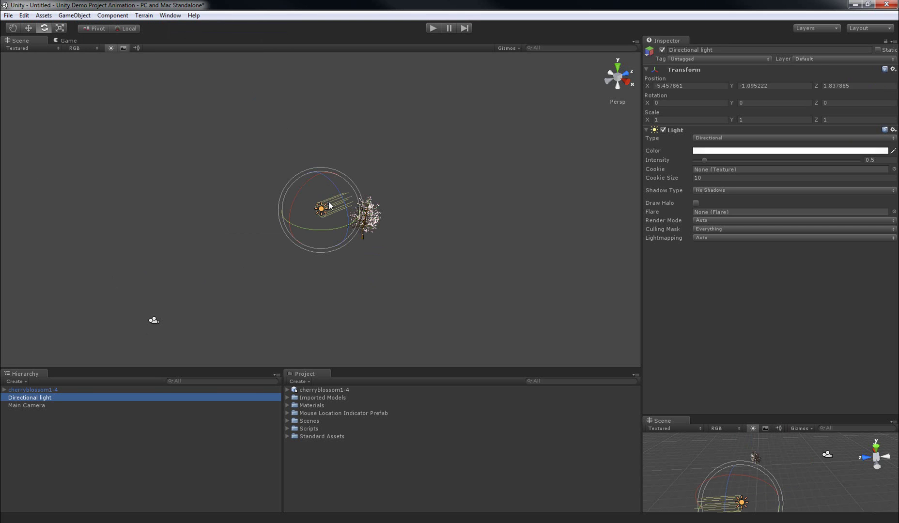
drag(305, 186, 236, 220)
Add a plane as ground and set its position to X 0, Y 0, Z 0
click(71, 15)
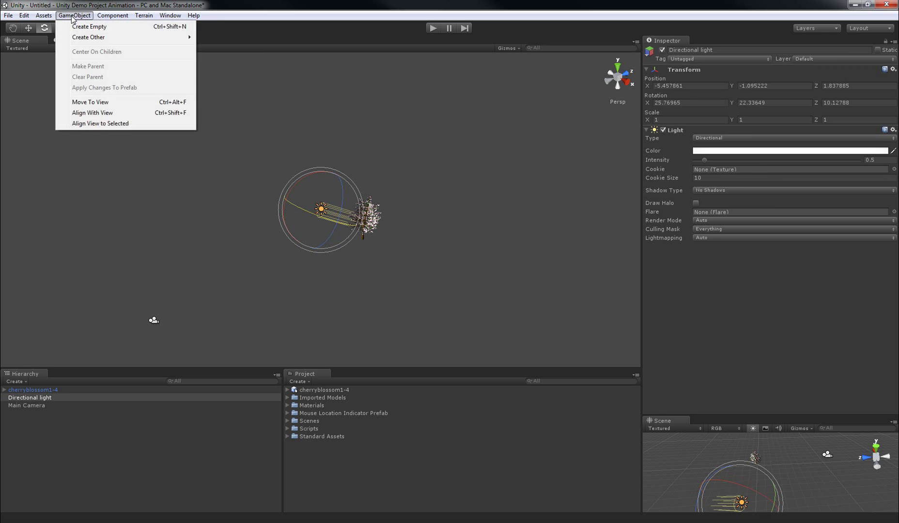
mouse_move(82, 40)
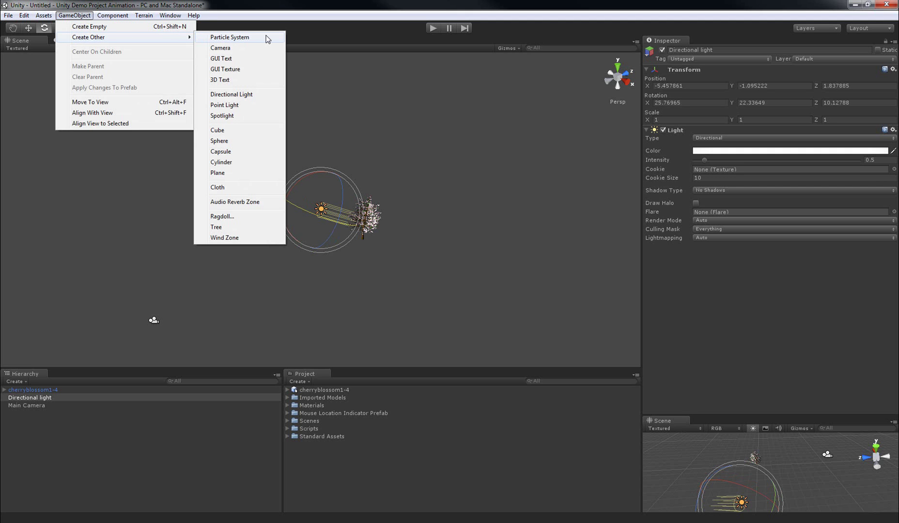
click(240, 173)
click(696, 89)
text(0)
key(Tab)
text(0)
key(Tab)
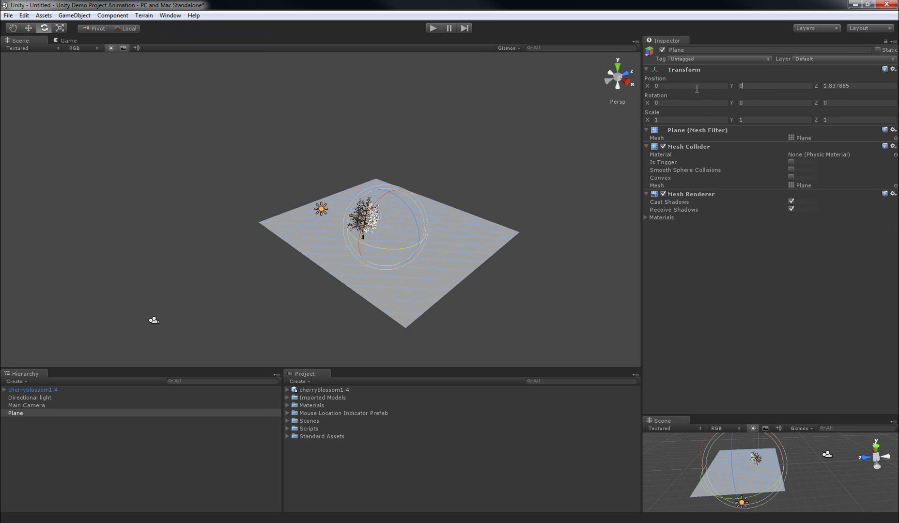
text(0)
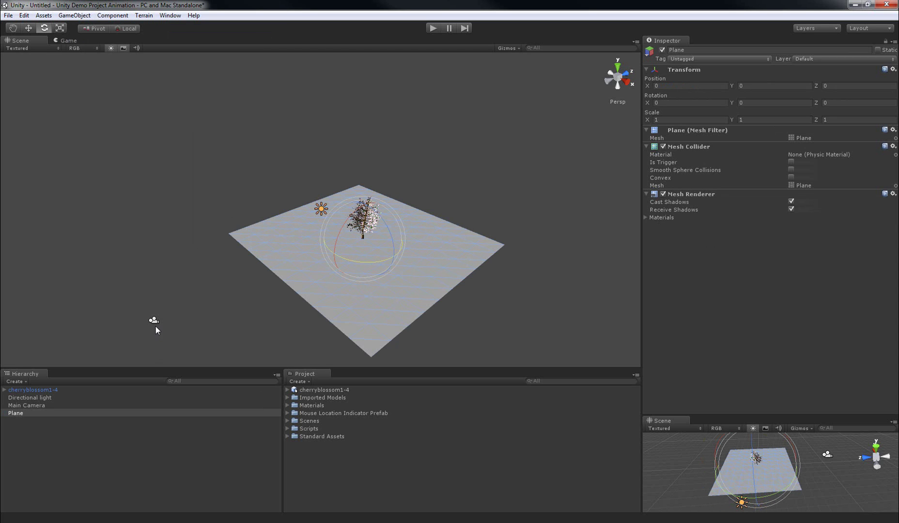
Attach the MouseOrbit script from the standard Camera Scripts to the Main Camera
click(28, 405)
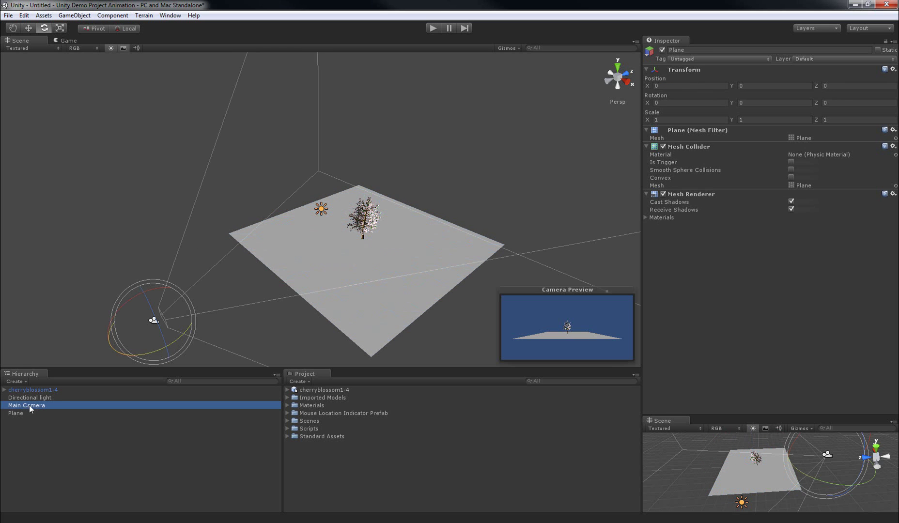
click(287, 436)
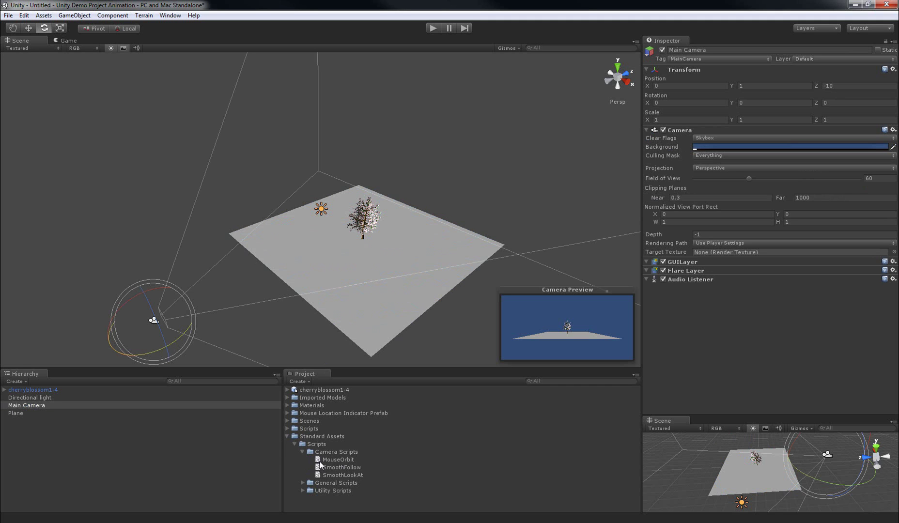
drag(323, 460, 657, 380)
drag(706, 315, 704, 310)
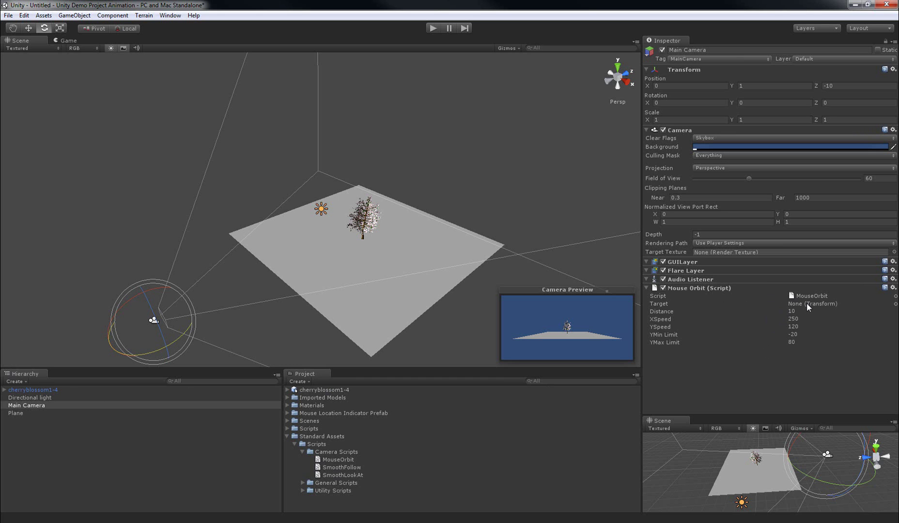
Assign the scene's cherryblossom1-4 as the Mouse Orbit target and briefly play-test the orbiting camera
drag(33, 390, 808, 305)
click(433, 29)
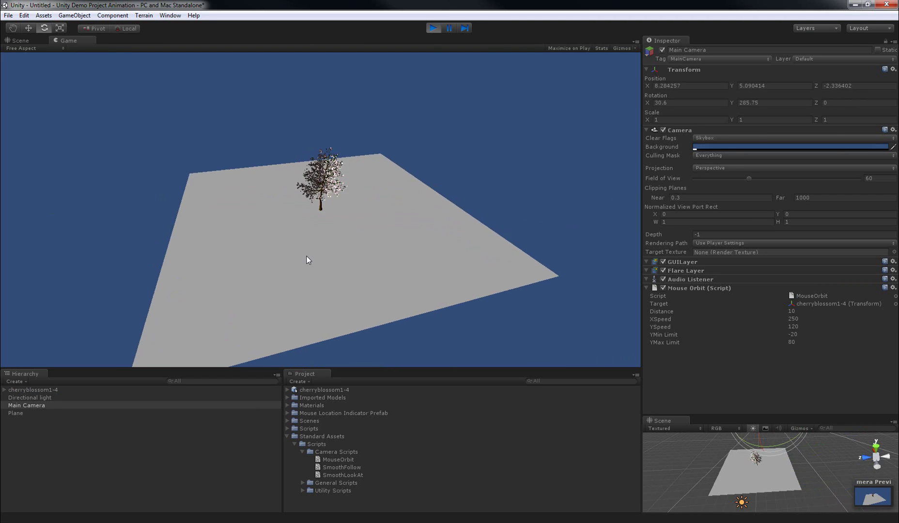
click(432, 29)
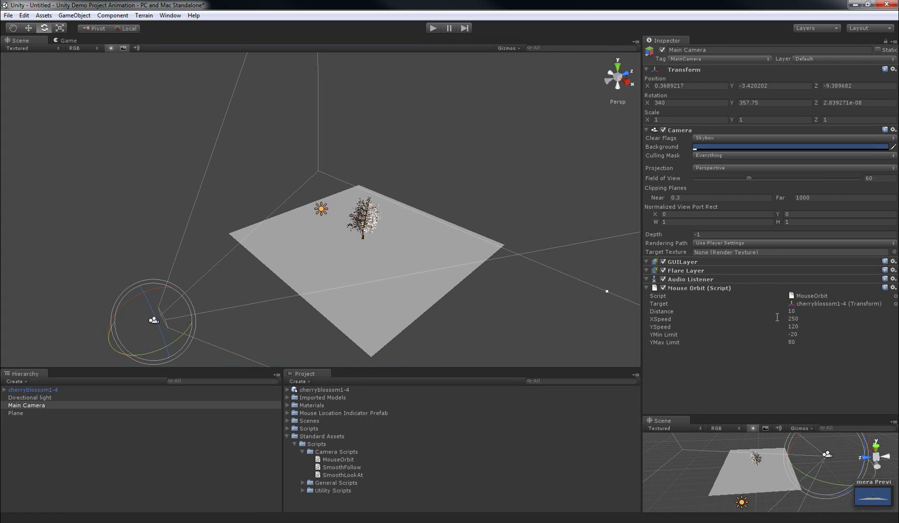
Set the Main Camera's Mouse Orbit distance to 5
click(800, 311)
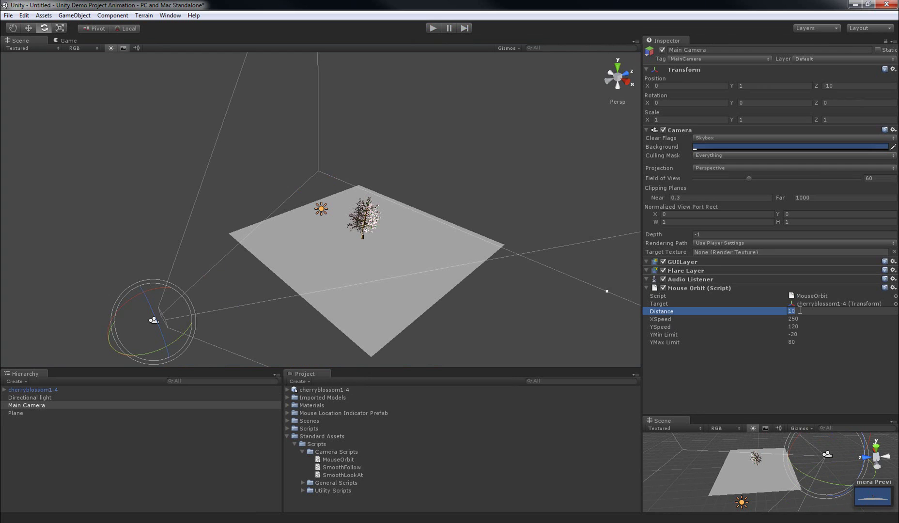
text(5)
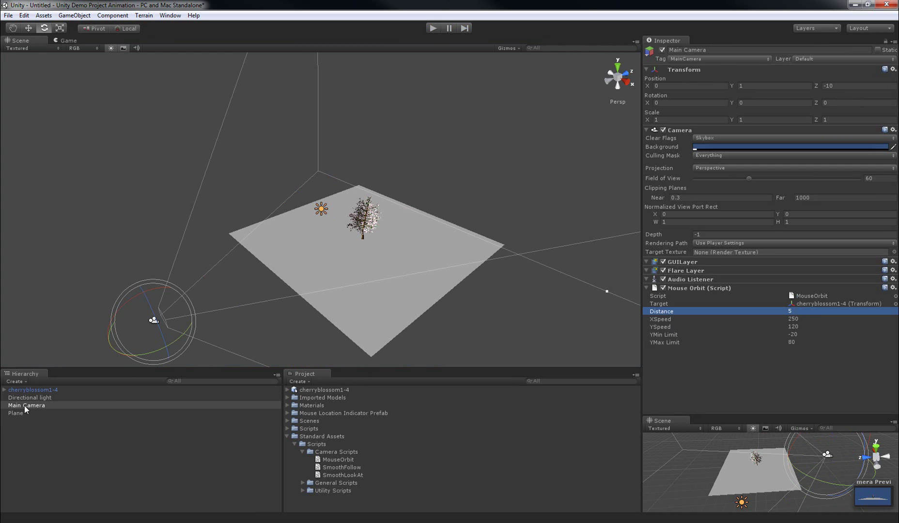
Set the cherryblossom1-4 asset's cherry blossom wave clip to wrap mode Loop with its loop option enabled, apply the import settings, and play-test the scene
click(42, 391)
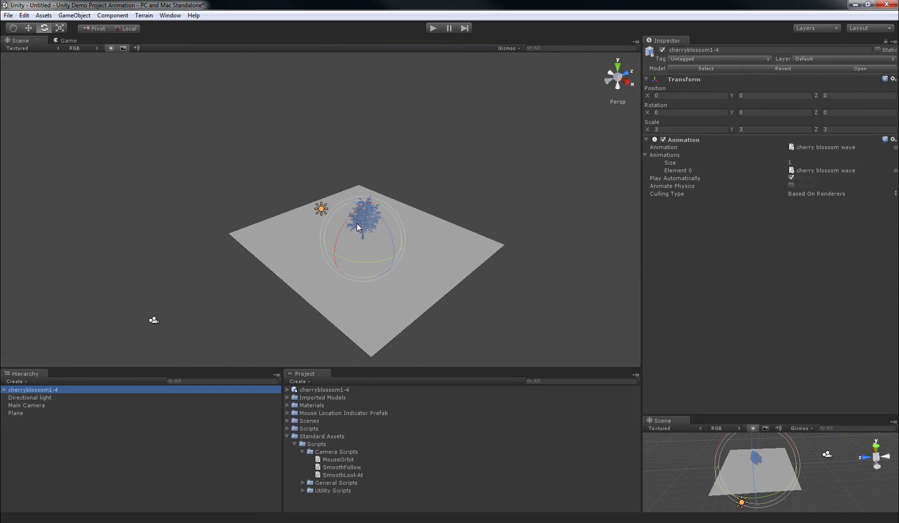
click(315, 390)
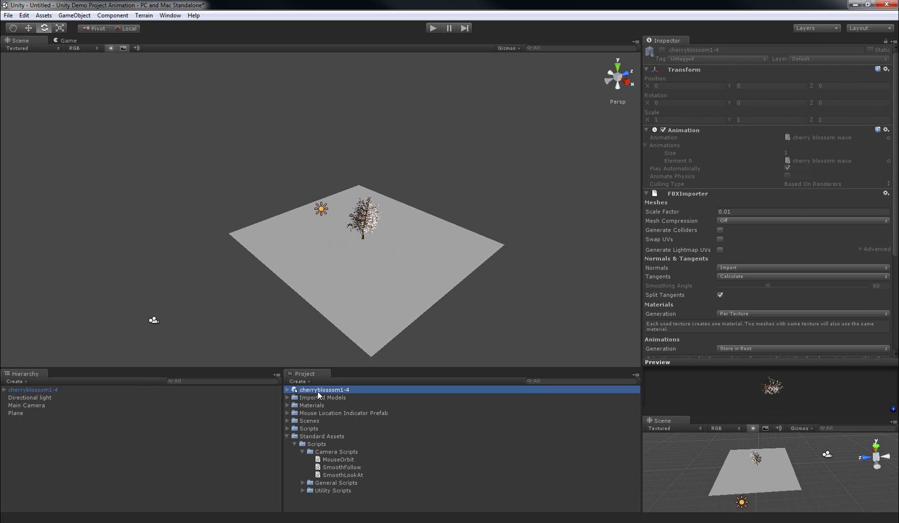
drag(897, 220, 896, 323)
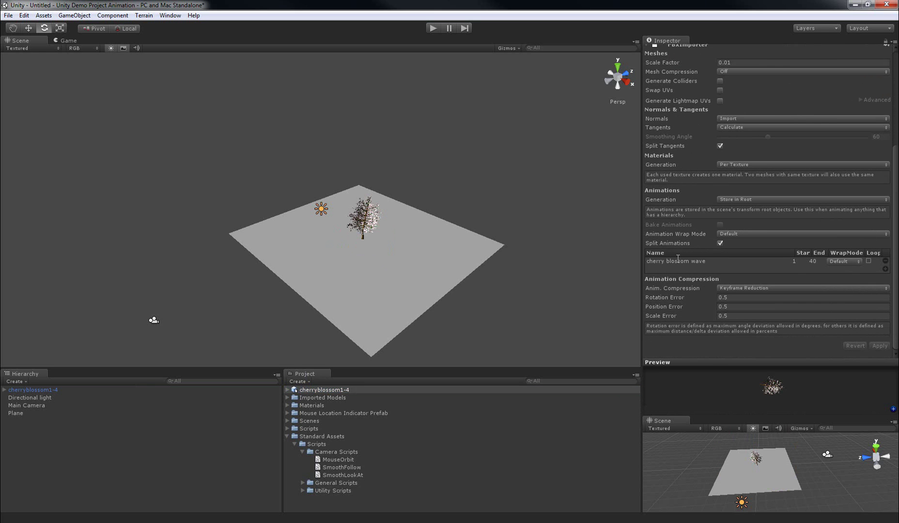
click(858, 262)
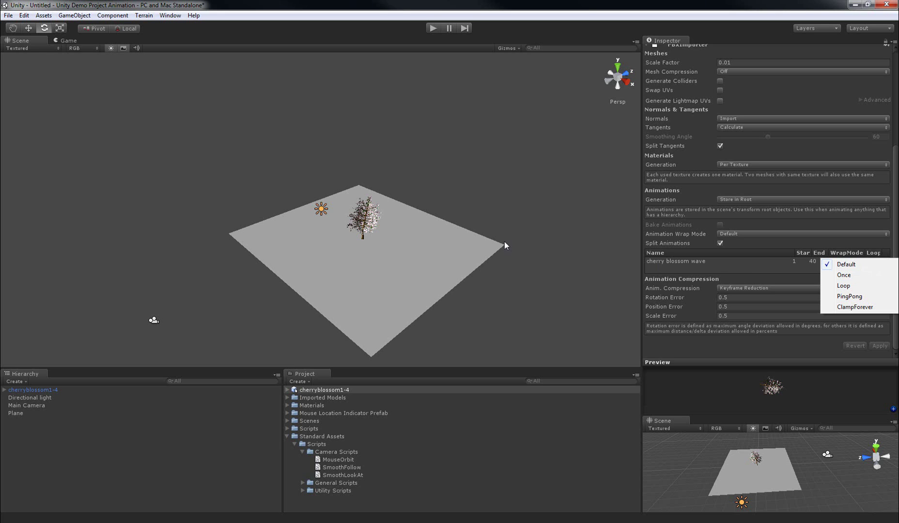
click(847, 287)
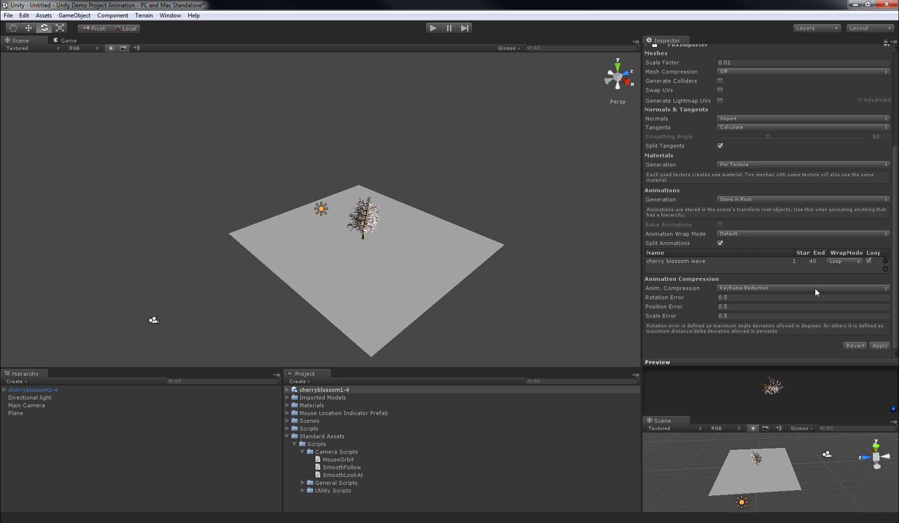
click(879, 346)
click(433, 27)
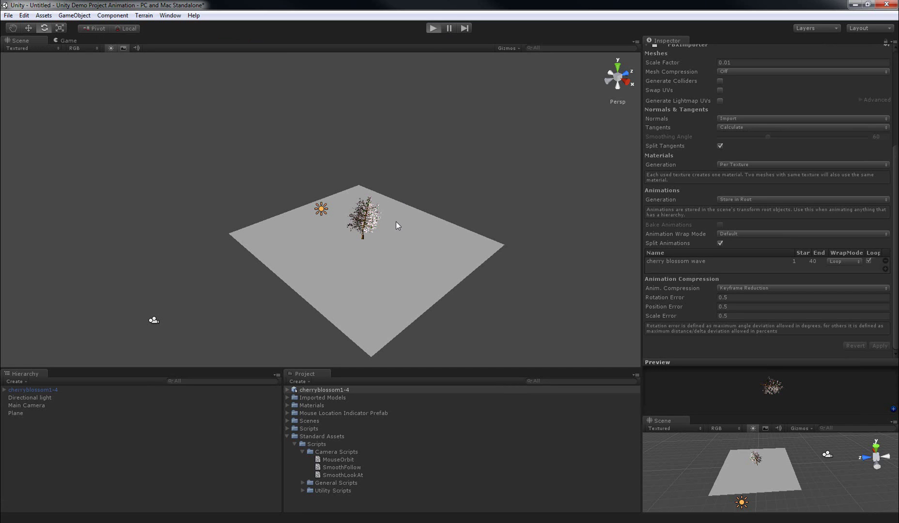